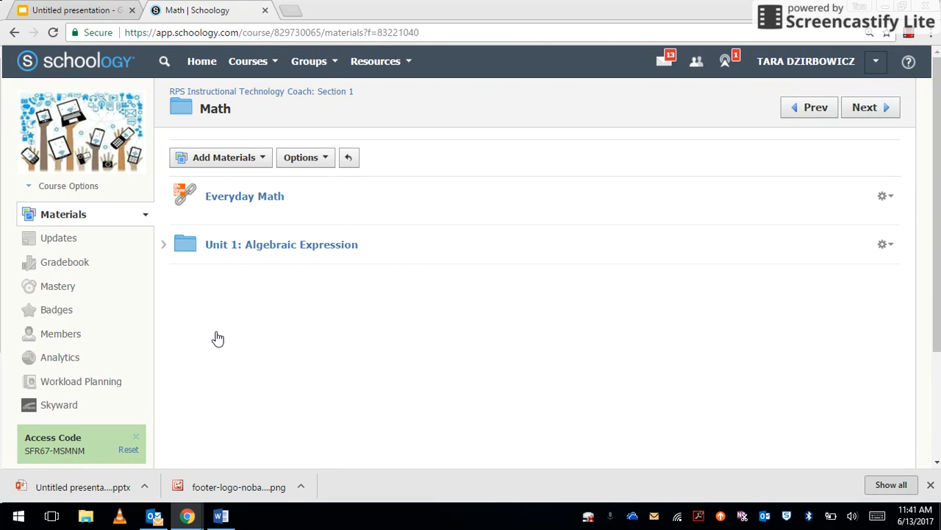
# - Open the Unit 1: Algebraic Expression folder in the Math course materials
pyautogui.click(273, 249)
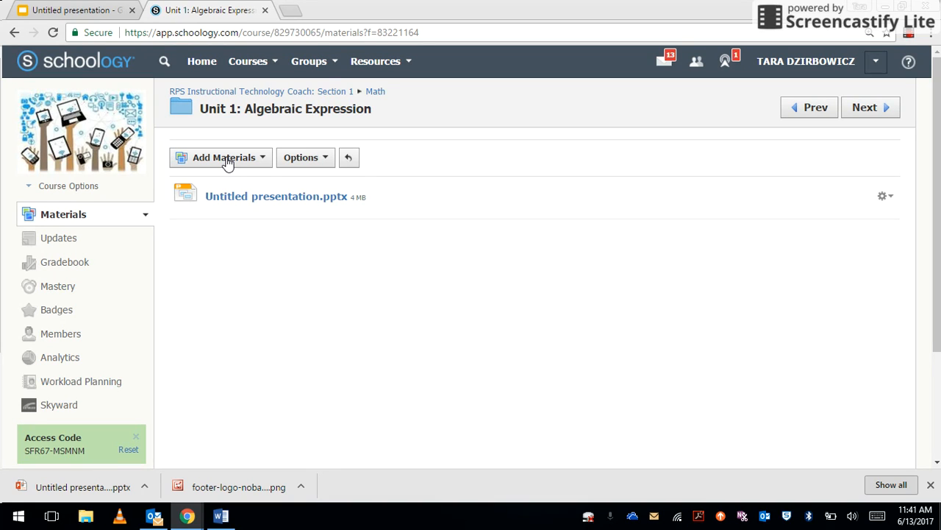
# - Add a new assignment to the Unit 1 folder and name it 'Algebra Problems'
pyautogui.click(227, 162)
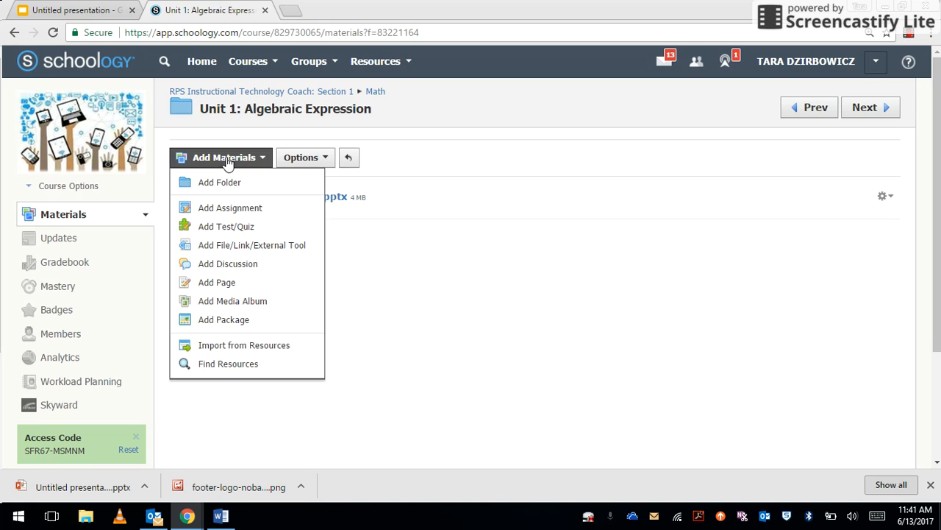
pyautogui.click(237, 213)
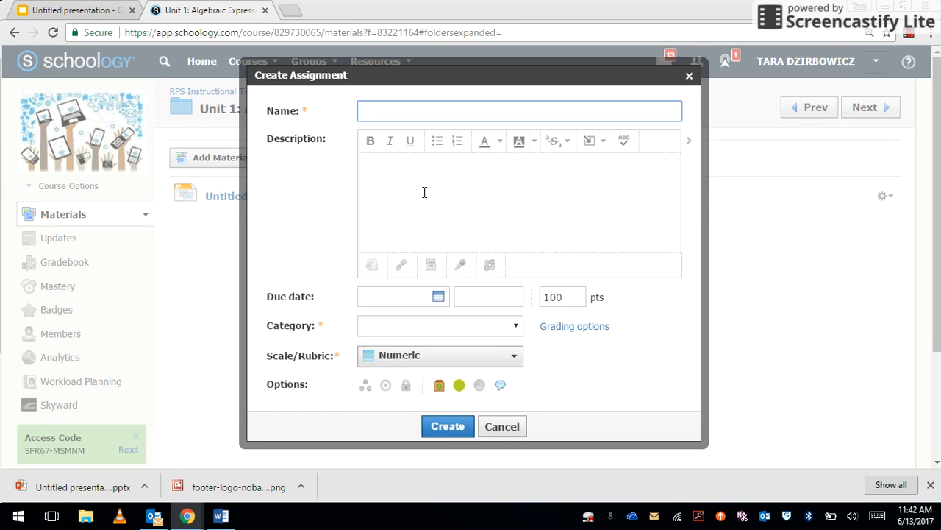
pyautogui.write('Algebra Problems')
pyautogui.click(425, 193)
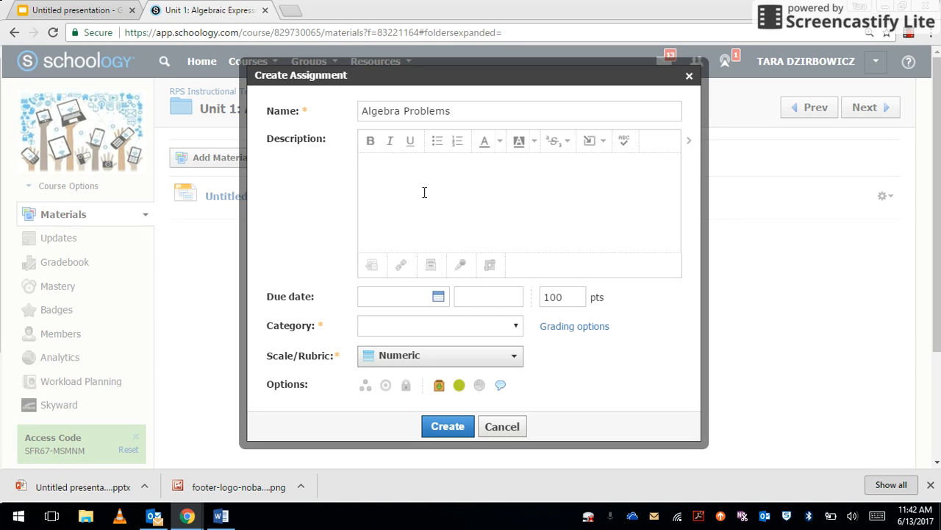
# - Enter the description 'Create 5 Problems to explain the situation...' for the assignment
pyautogui.click(470, 108)
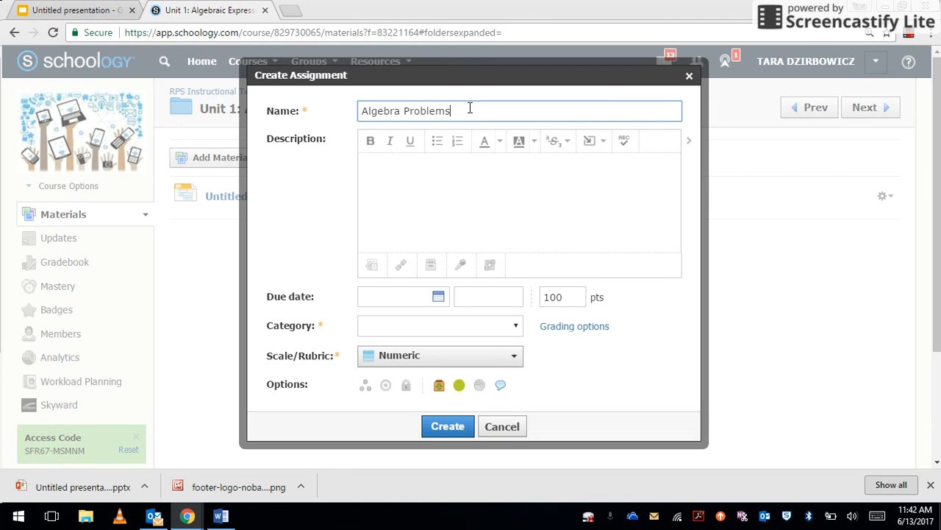
pyautogui.click(422, 174)
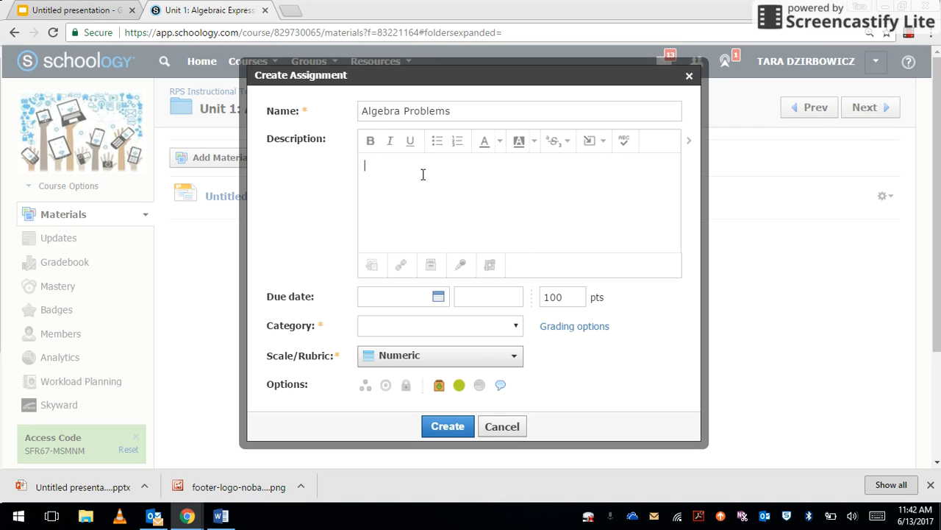
pyautogui.write('Create 5 Problems to explain the situat')
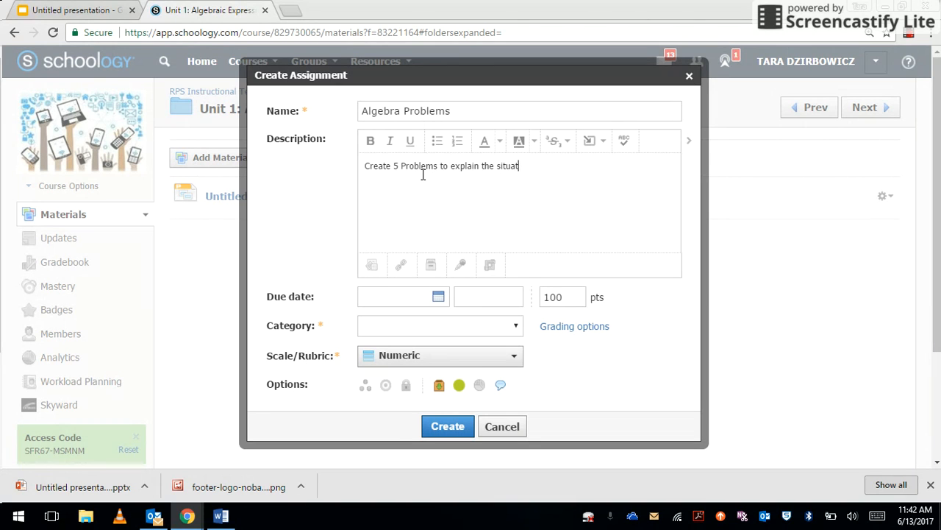
pyautogui.write('ion...')
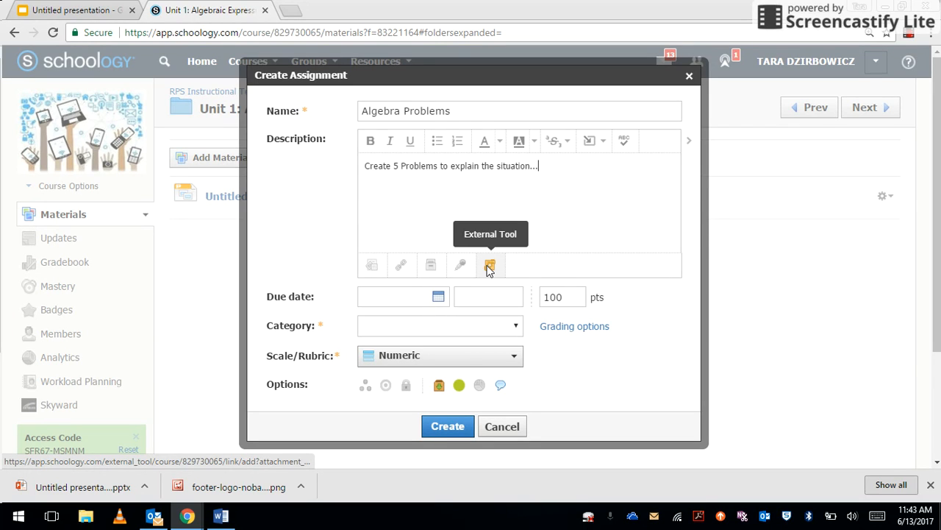
# - Cancel the external tool form and set the due date to 6/13/17 at 11:59PM
pyautogui.click(491, 266)
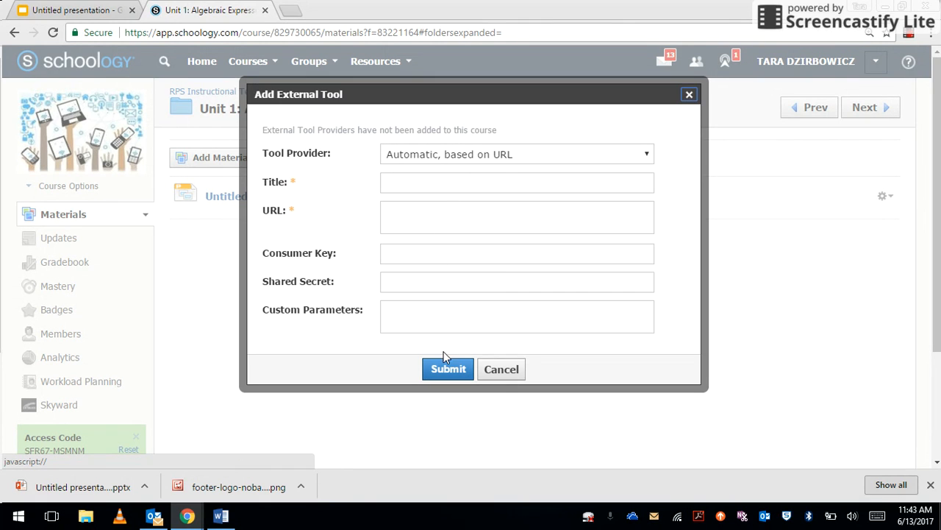
pyautogui.click(497, 372)
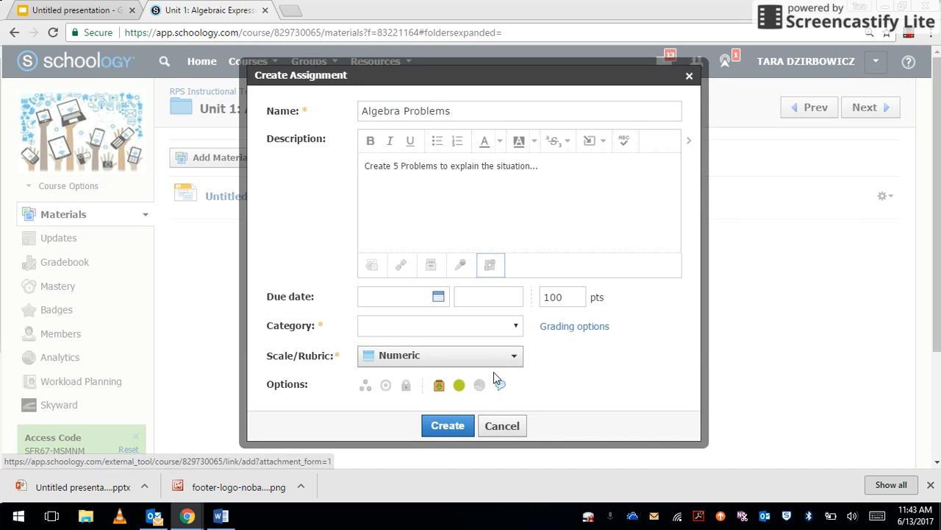
pyautogui.click(438, 298)
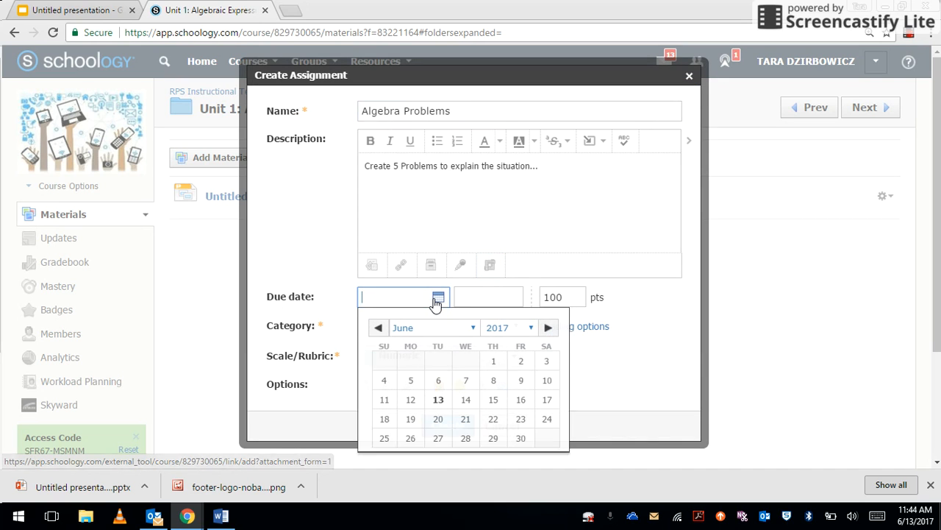
pyautogui.click(437, 407)
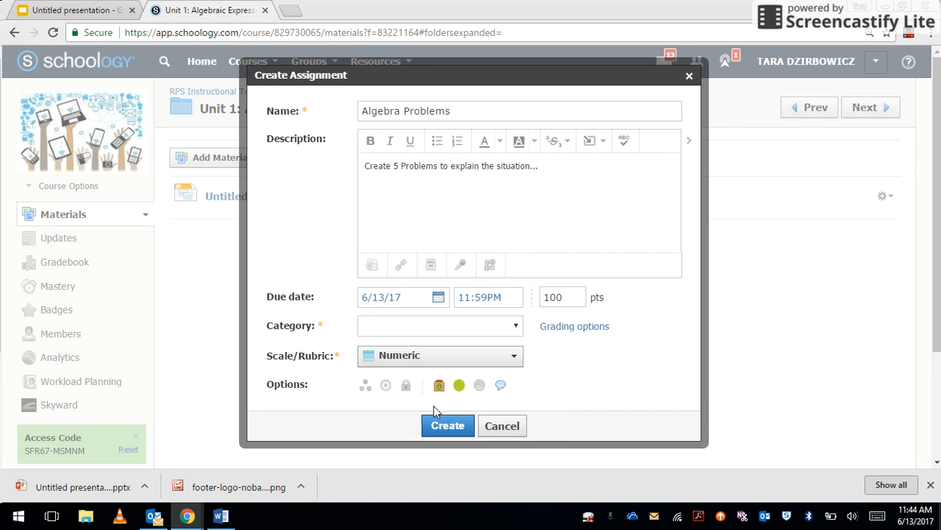
pyautogui.click(512, 305)
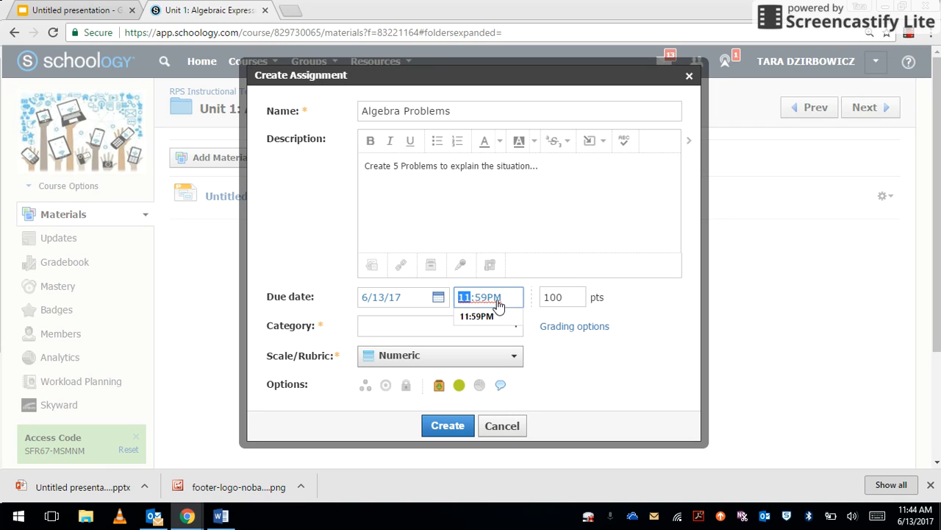
pyautogui.click(497, 300)
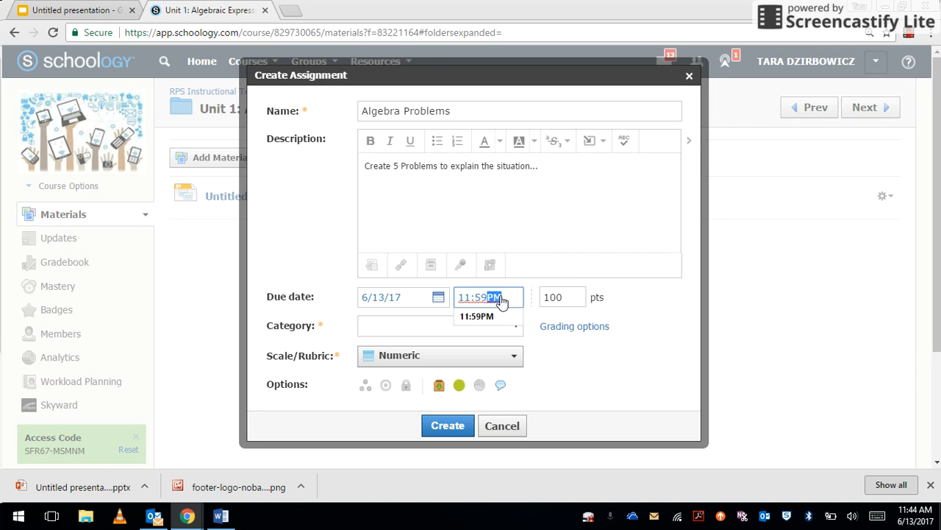
pyautogui.click(566, 302)
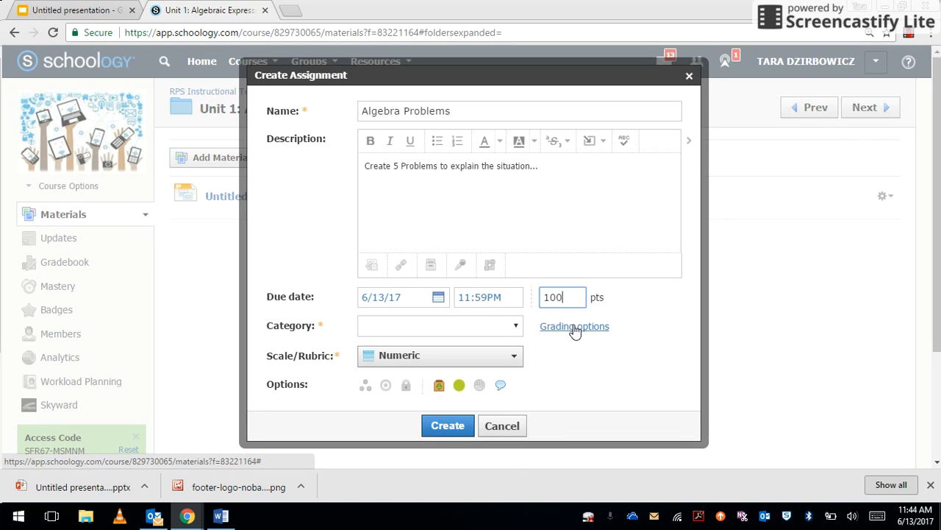
# - Create a new grading category 'Math Homework' for the assignment and save it
pyautogui.click(574, 326)
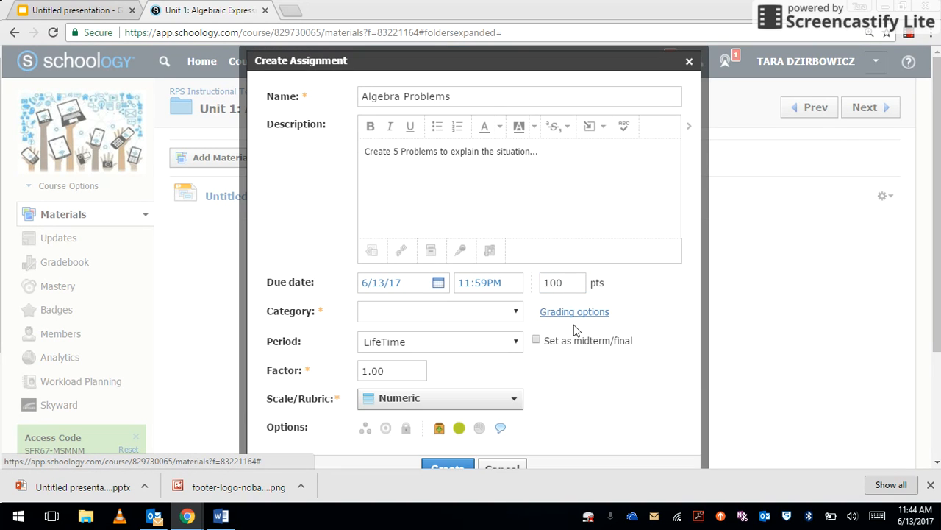
pyautogui.click(484, 310)
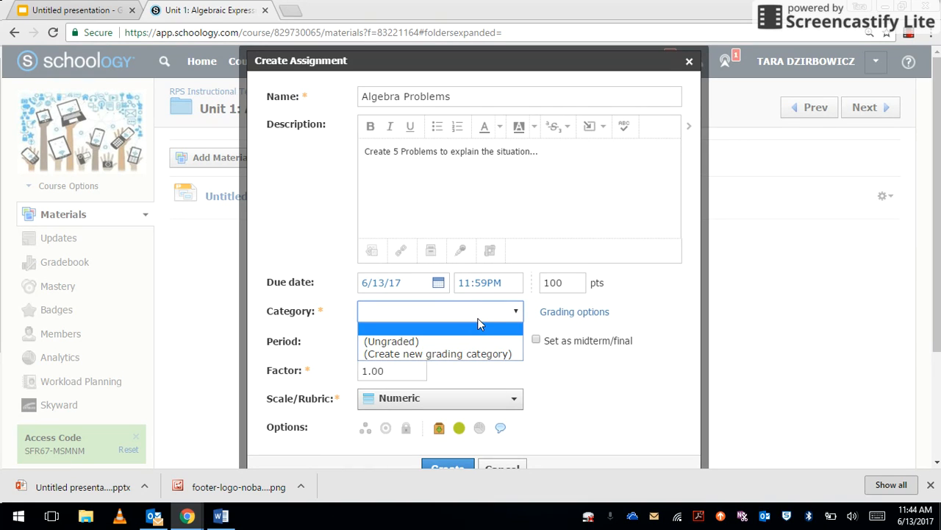
pyautogui.click(478, 318)
pyautogui.click(478, 317)
pyautogui.click(478, 354)
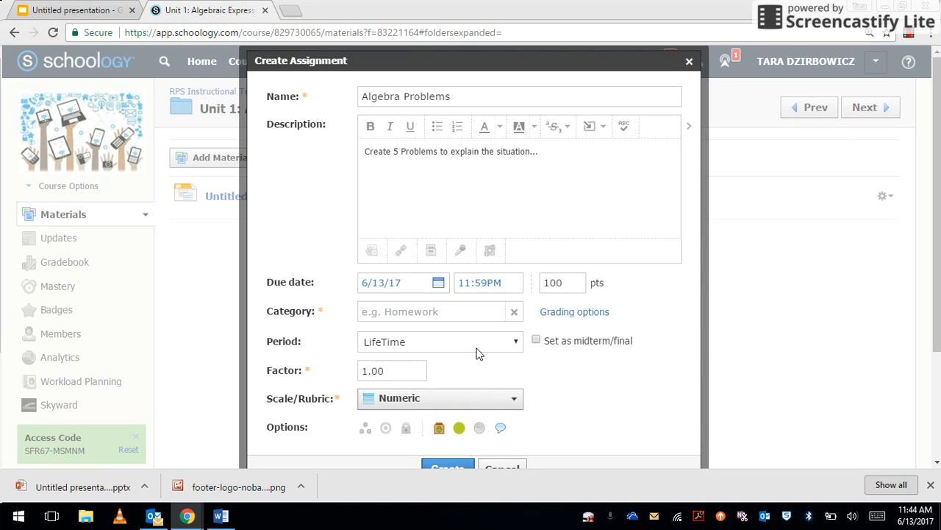
pyautogui.click(460, 307)
pyautogui.write('M')
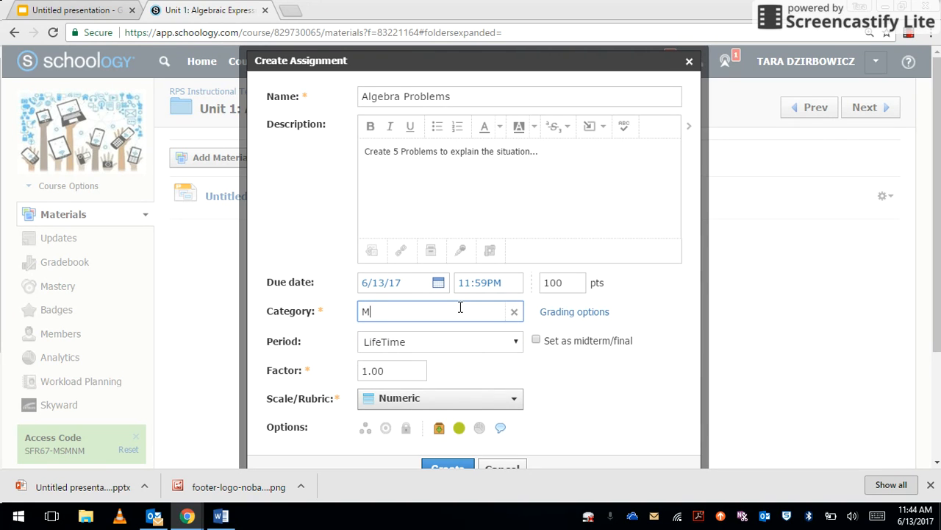
pyautogui.write('ath Homework')
pyautogui.press('Return')
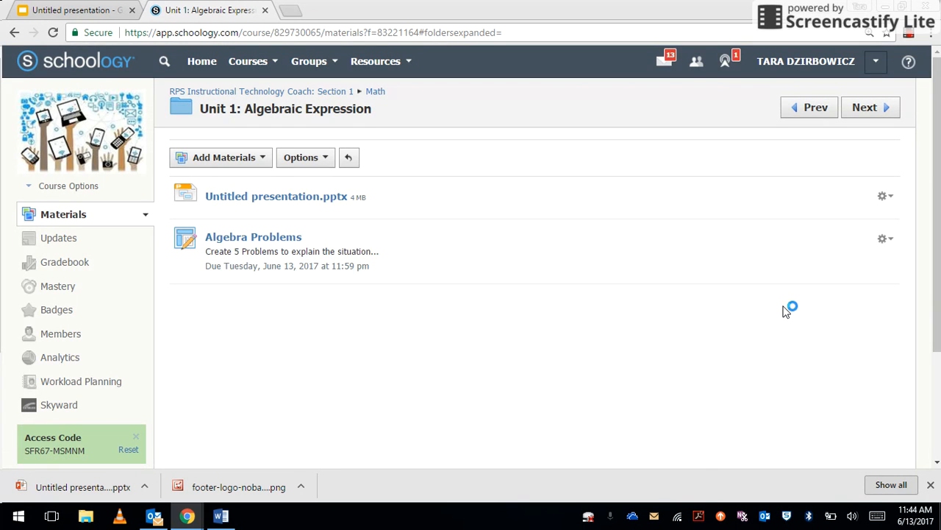
# - Reopen Algebra Problems for editing and change its points from 100 to 10
pyautogui.click(885, 241)
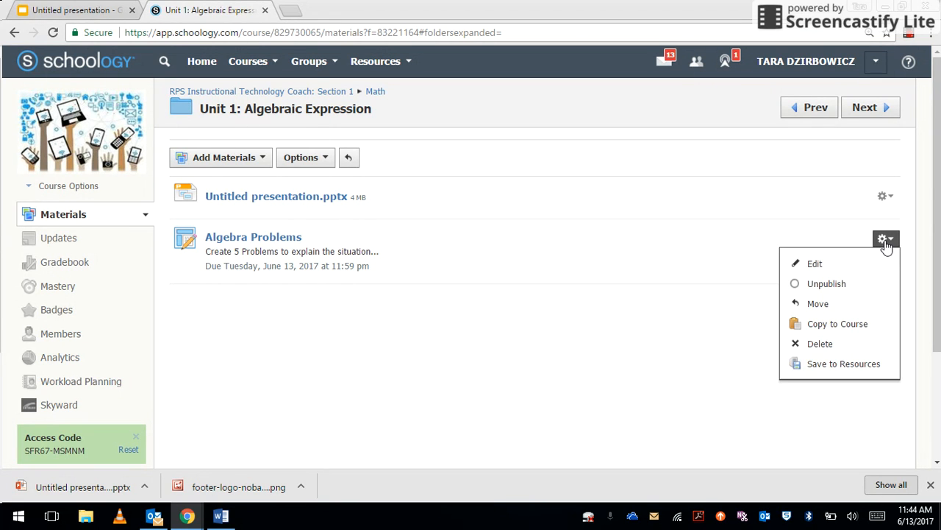
pyautogui.click(816, 264)
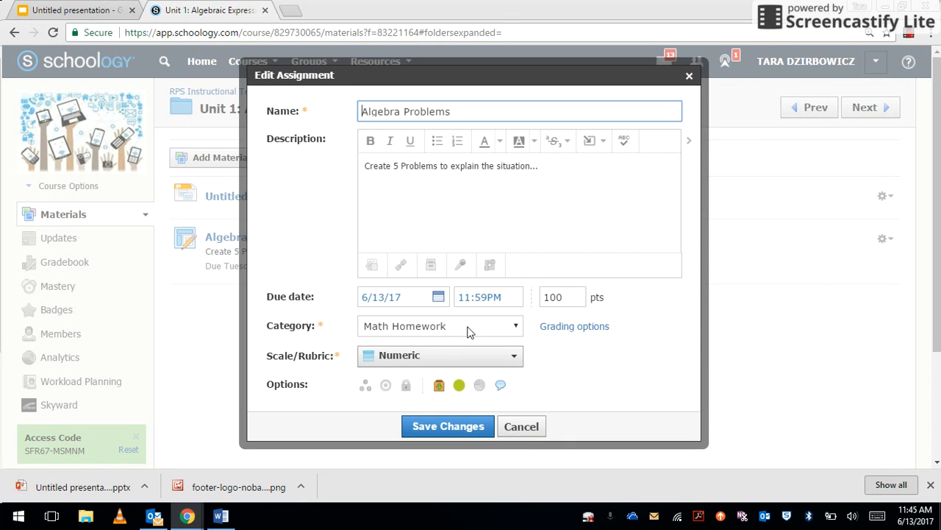
pyautogui.click(565, 300)
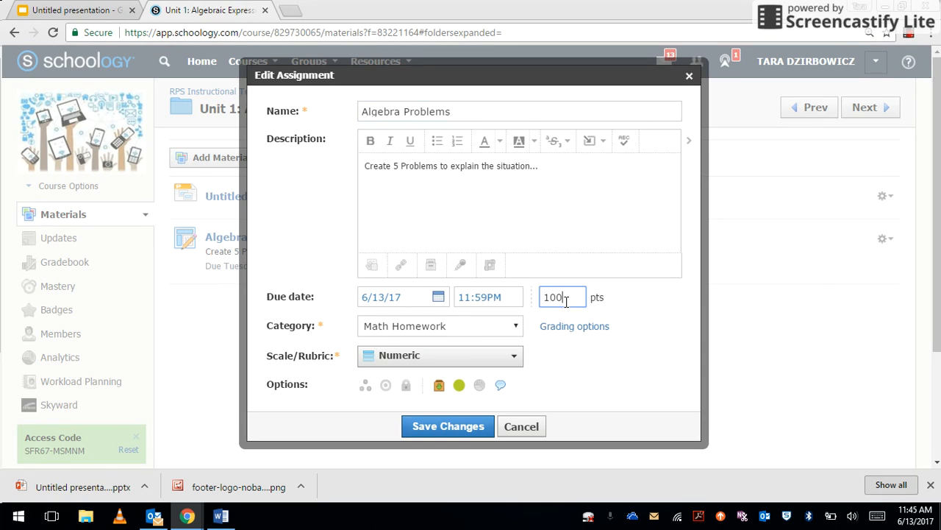
pyautogui.press('BackSpace')
pyautogui.click(586, 377)
# - Keep the Numeric grading scale and turn on individual assignment, leaving Assign to empty
pyautogui.click(440, 361)
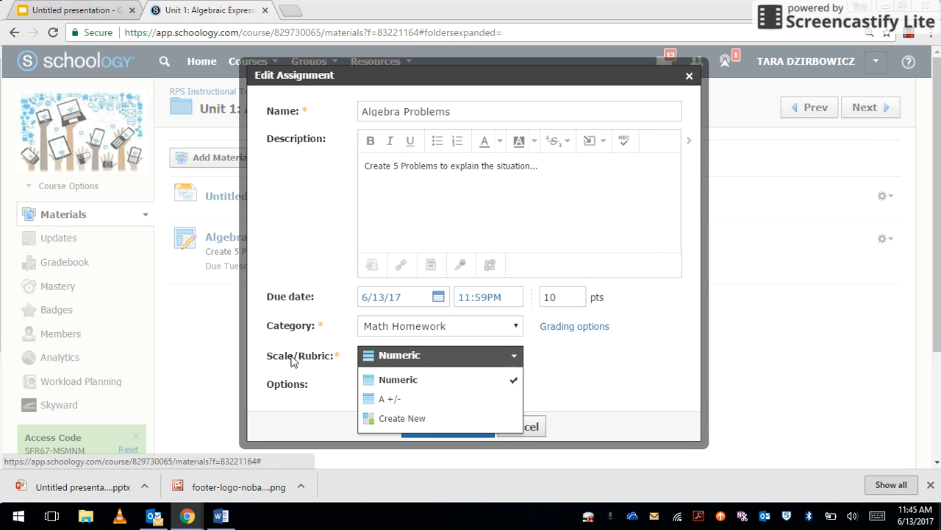
pyautogui.click(335, 392)
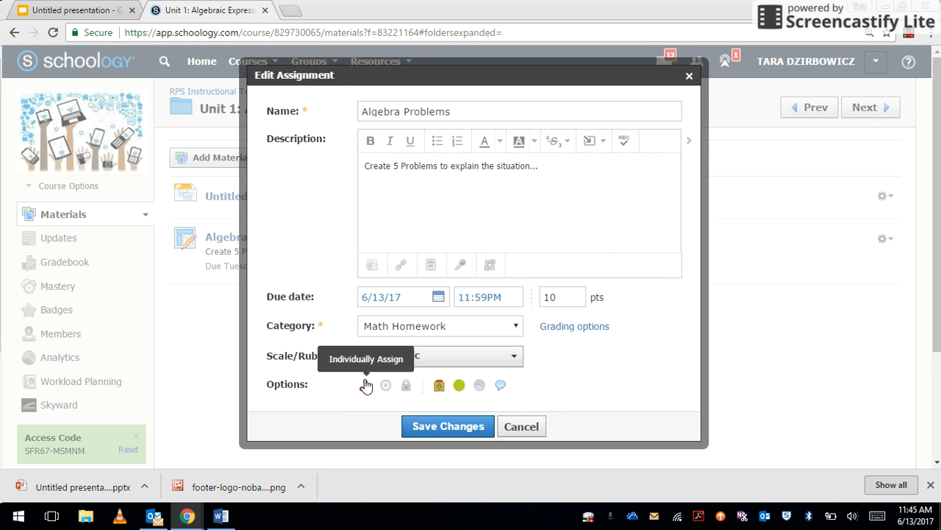
pyautogui.click(365, 386)
pyautogui.click(365, 387)
pyautogui.click(381, 383)
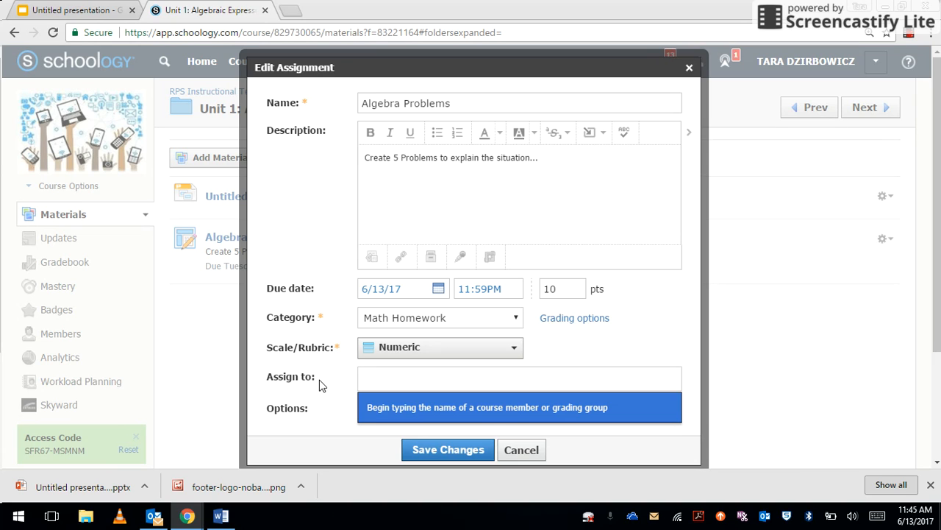
pyautogui.click(344, 433)
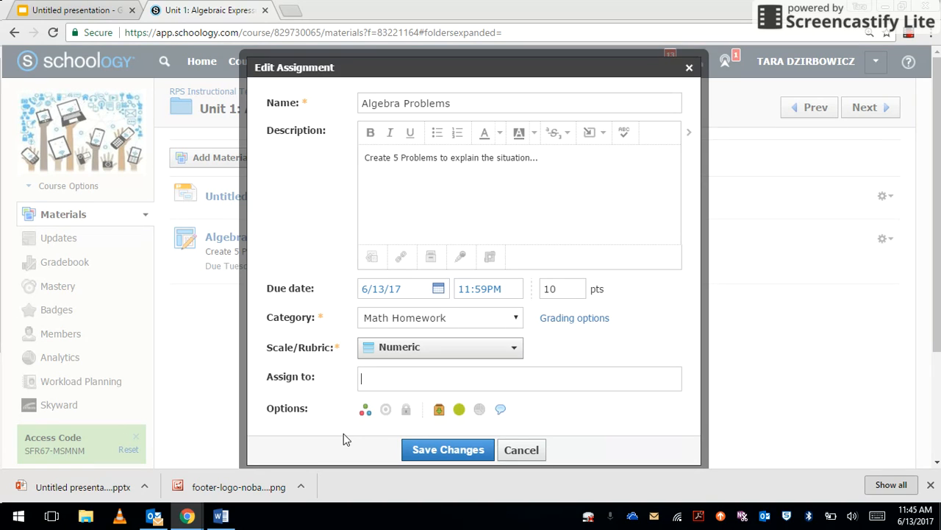
# - Browse Common Core Mathematics (2010) Grade 5 5.OA.B and select CCSS.Math.Content.5.OA.B.3
pyautogui.click(385, 410)
pyautogui.click(296, 215)
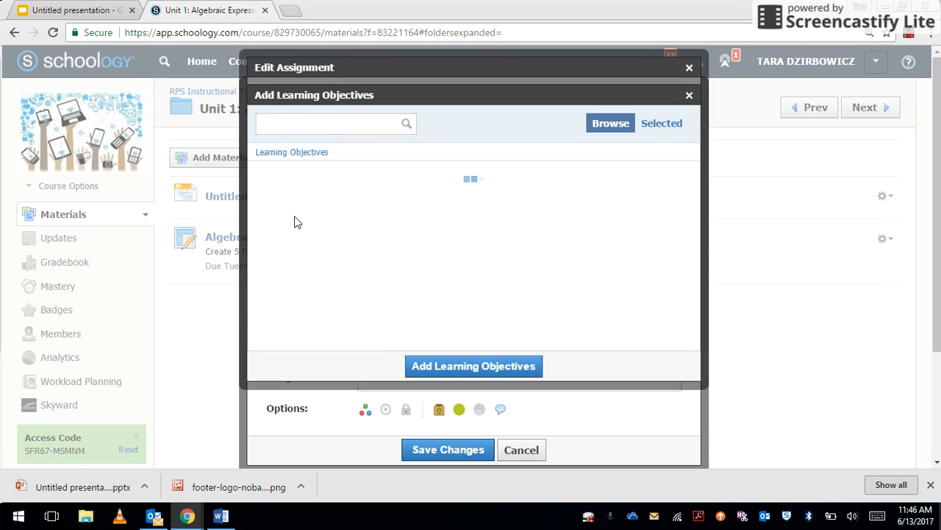
pyautogui.click(295, 219)
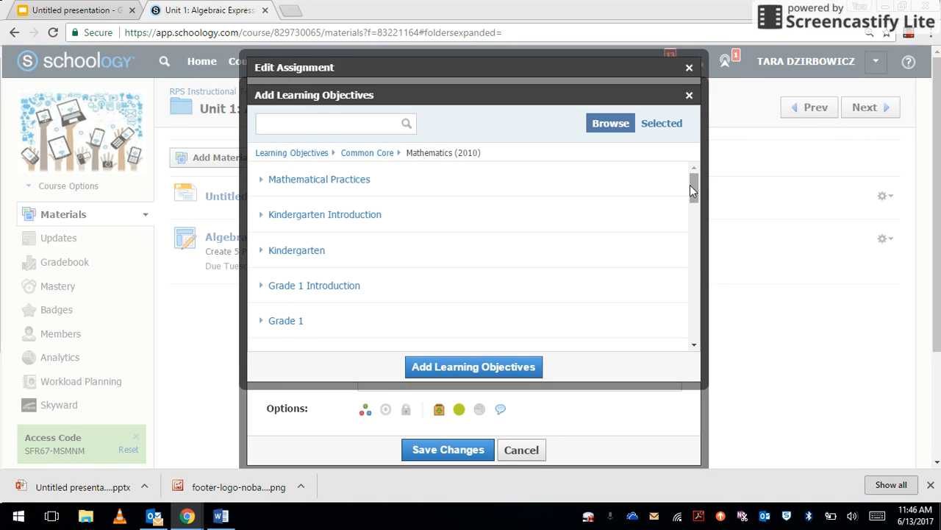
pyautogui.moveTo(690, 185); pyautogui.dragTo(690, 239)
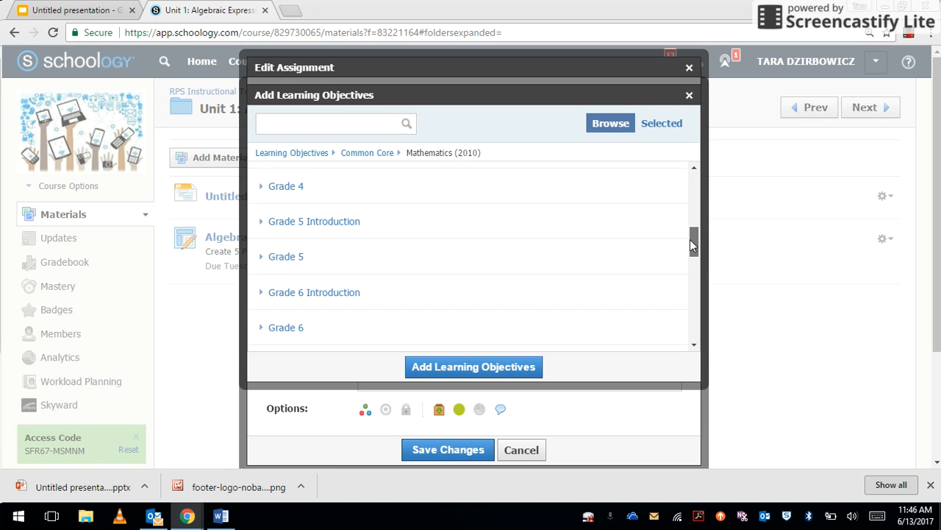
pyautogui.click(286, 257)
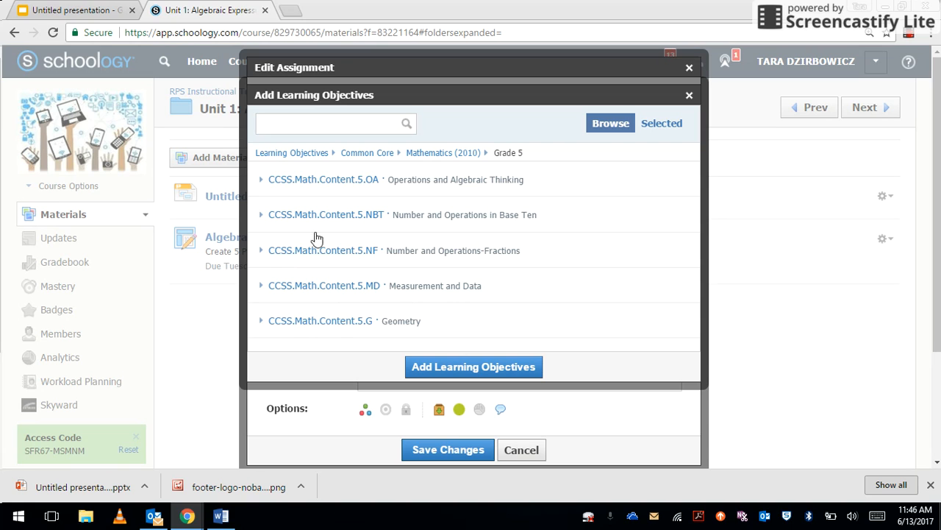
pyautogui.click(438, 180)
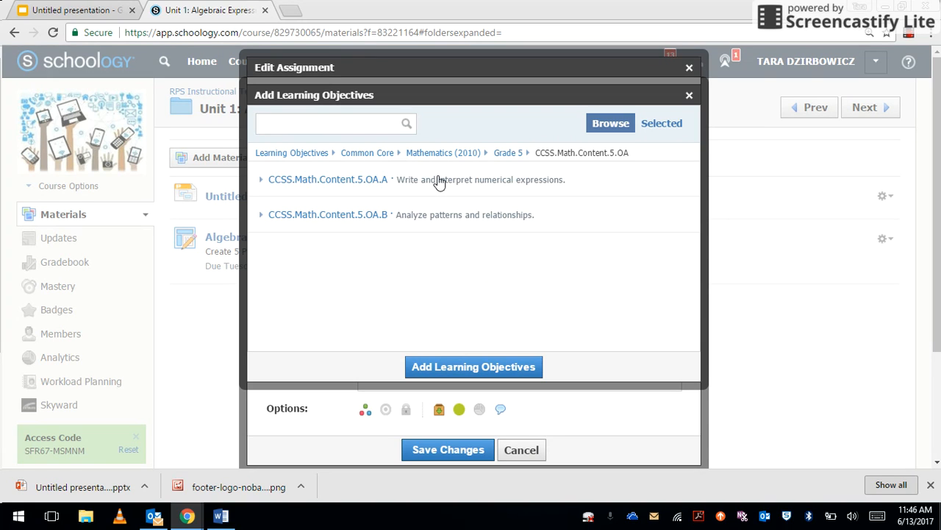
pyautogui.click(442, 215)
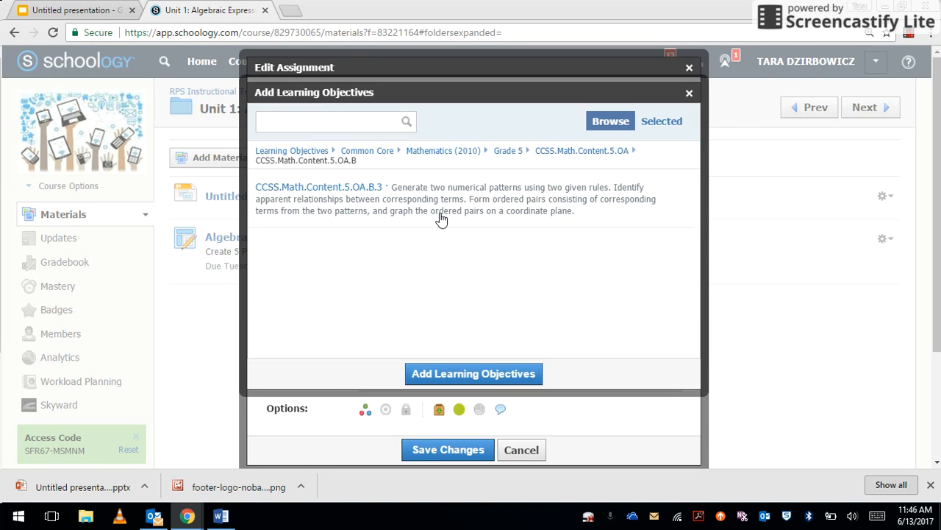
pyautogui.click(353, 189)
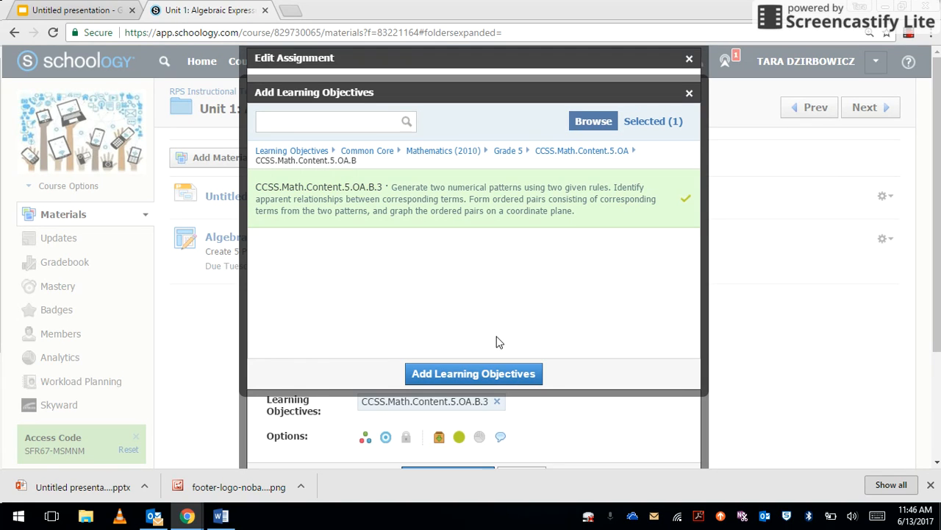
# - Attach objective CCSS.Math.Content.5.OA.B.3, disable submissions, and leave comments enabled
pyautogui.click(502, 375)
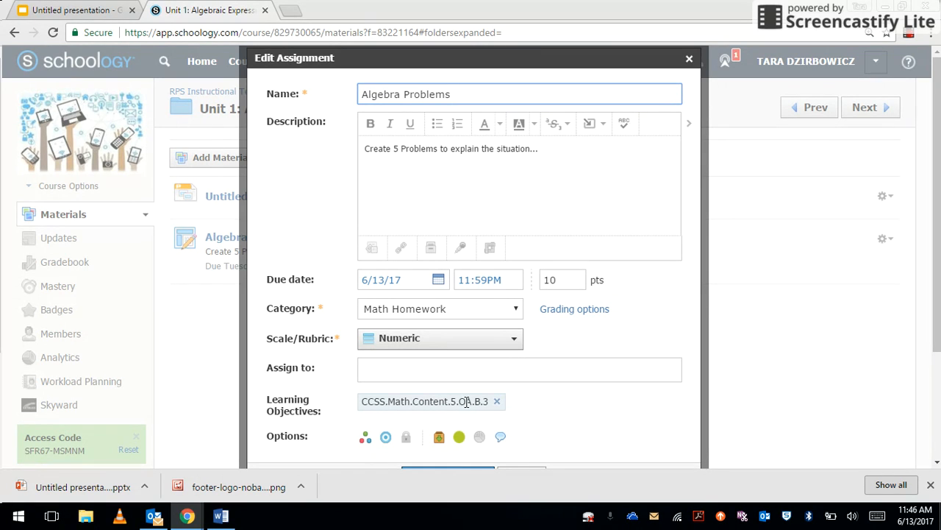
pyautogui.click(439, 438)
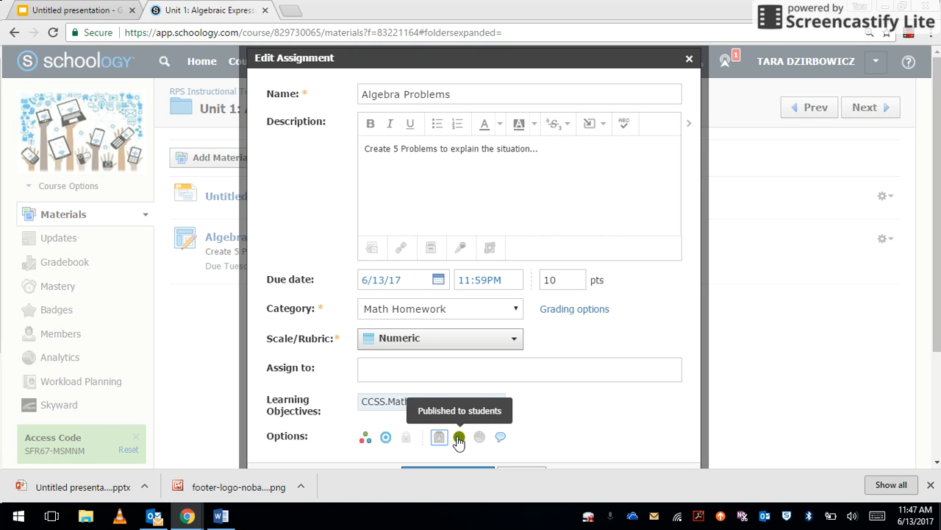
pyautogui.click(501, 437)
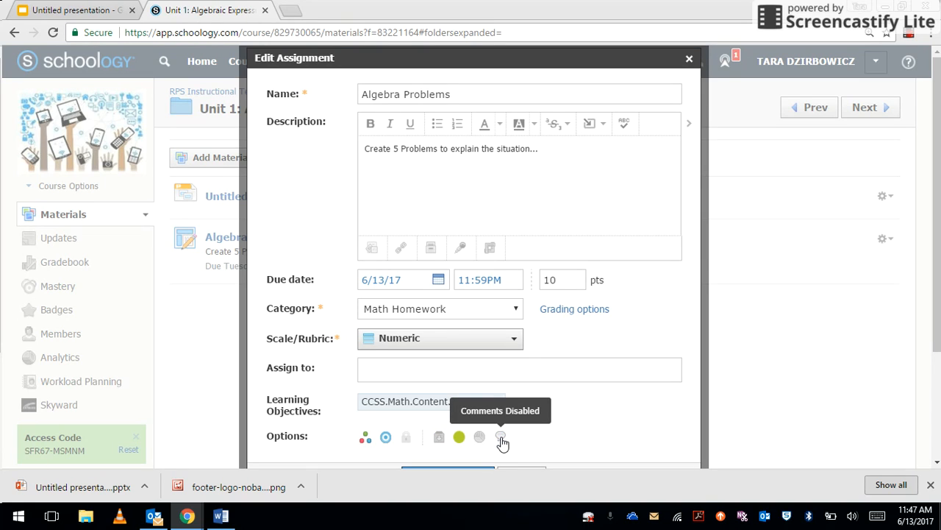
pyautogui.click(501, 438)
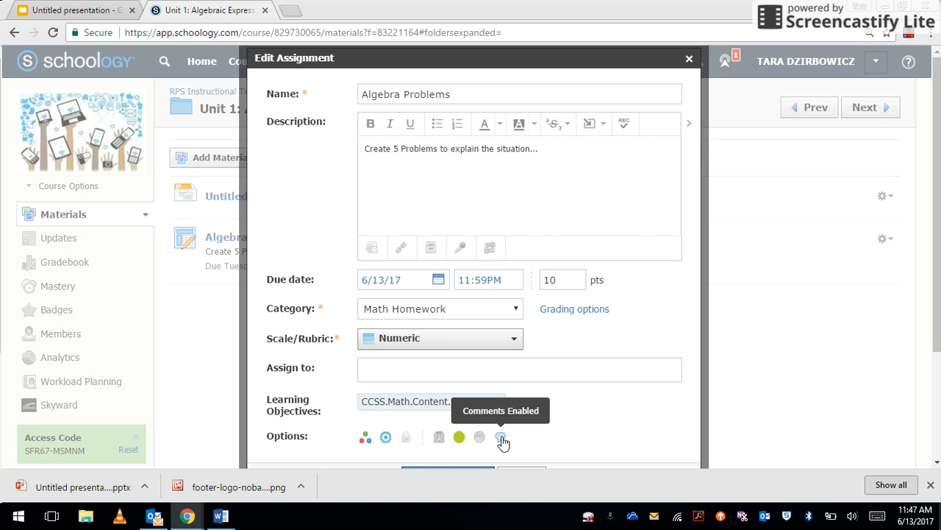
pyautogui.click(501, 437)
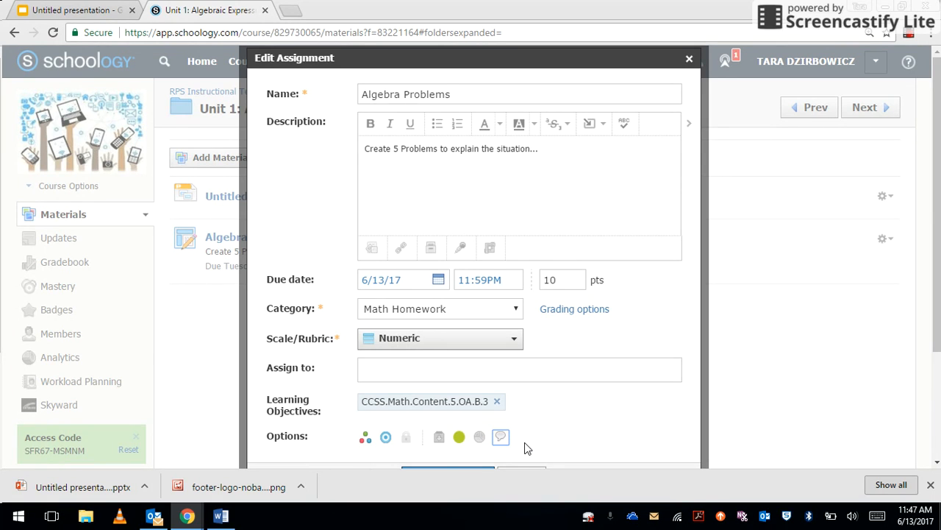
pyautogui.click(500, 438)
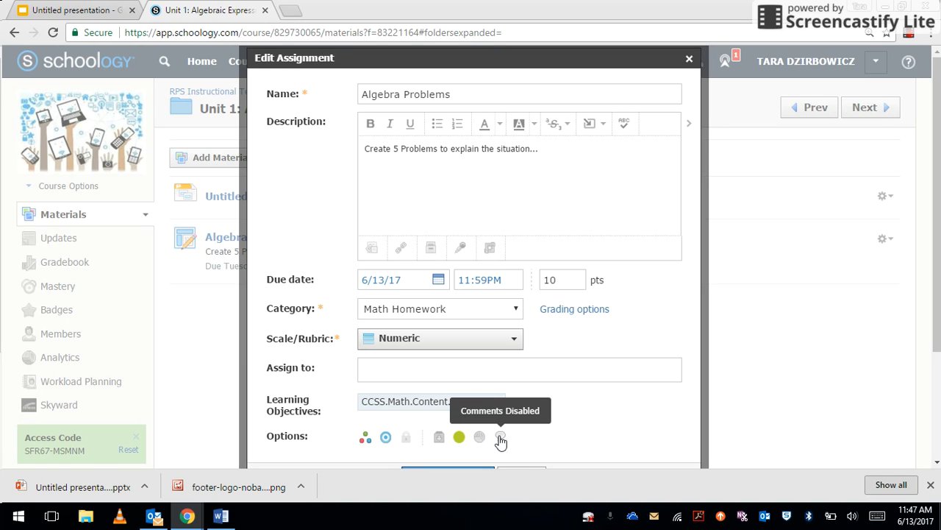
pyautogui.click(500, 438)
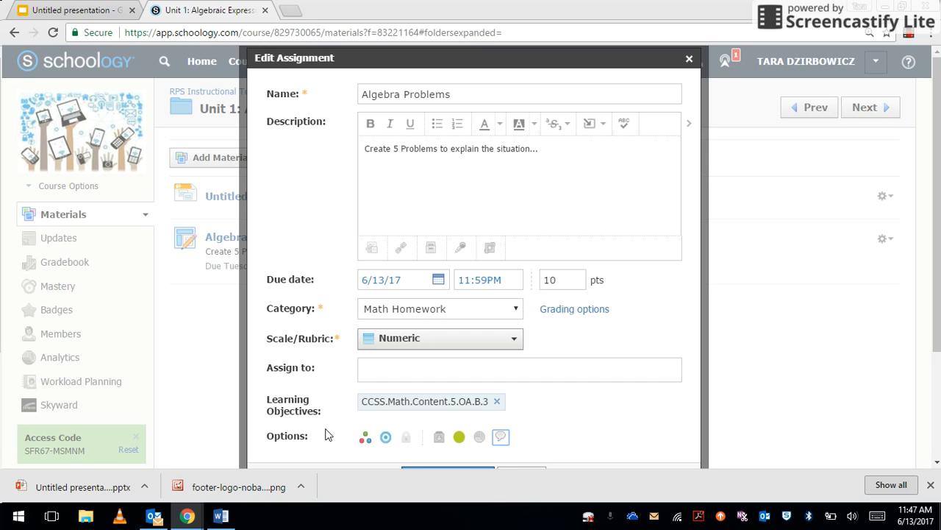
pyautogui.scroll(-2, 564, 412)
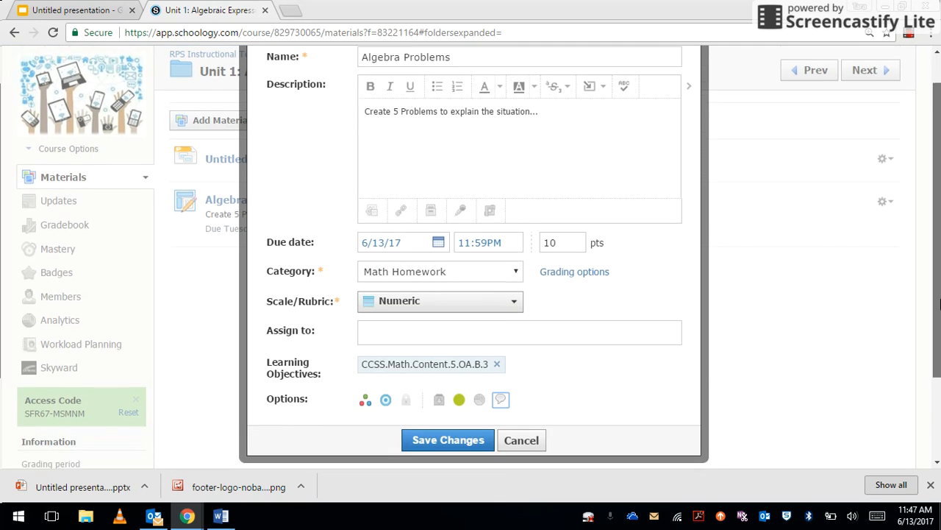
# - Save the edited Algebra Problems assignment and return to the top of the folder
pyautogui.click(458, 389)
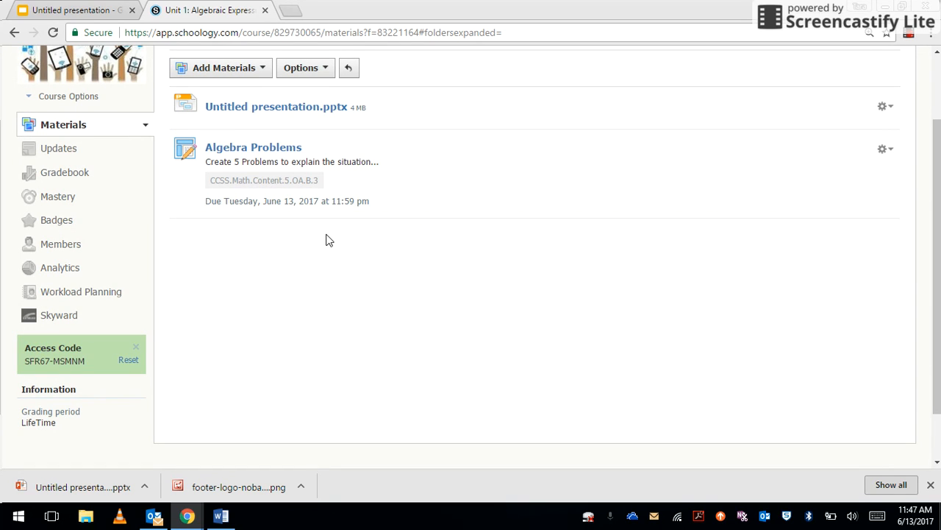
pyautogui.moveTo(940, 257); pyautogui.dragTo(938, 163)
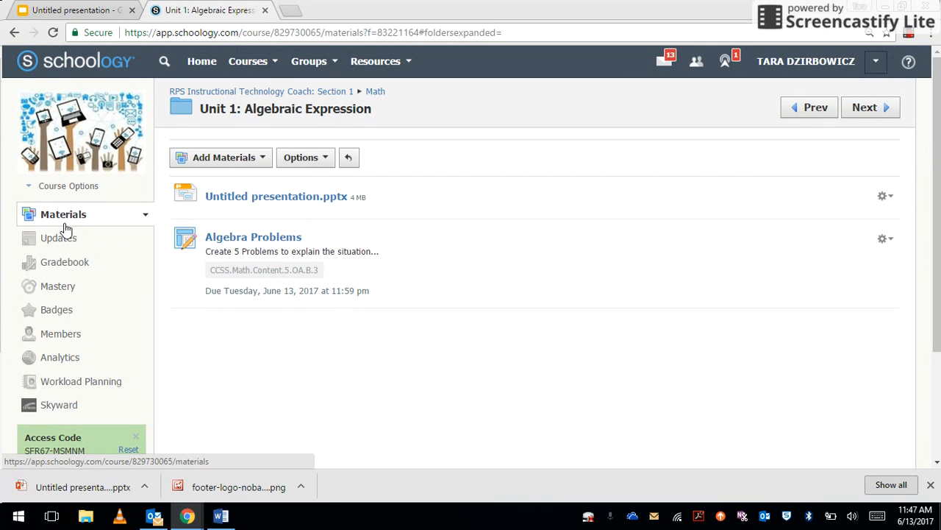
pyautogui.moveTo(74, 137)
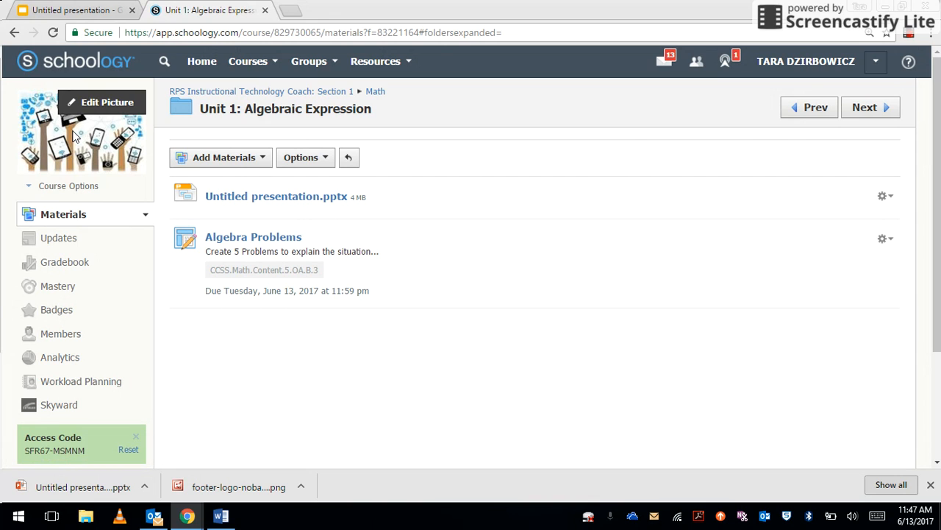
# - Go to the course main page and check Algebra Problems under Upcoming and the June 2017 calendar
pyautogui.click(247, 92)
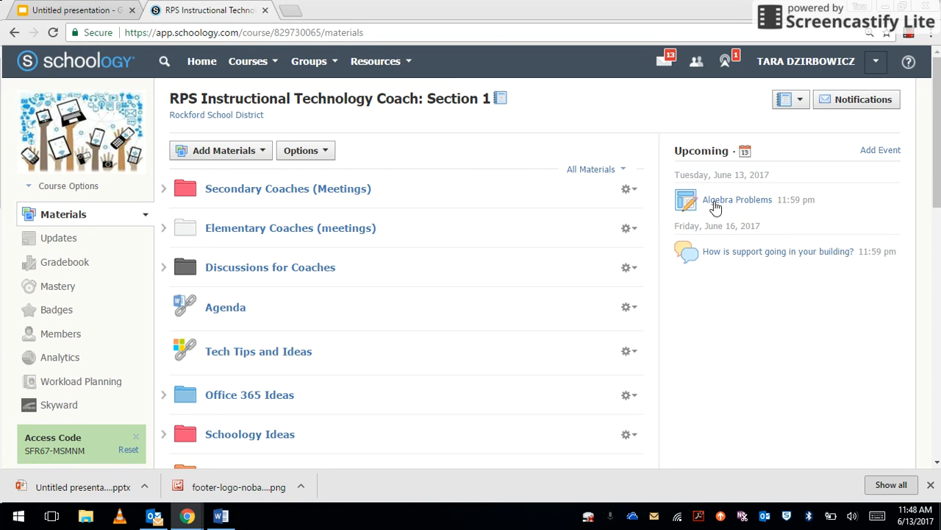
pyautogui.click(745, 155)
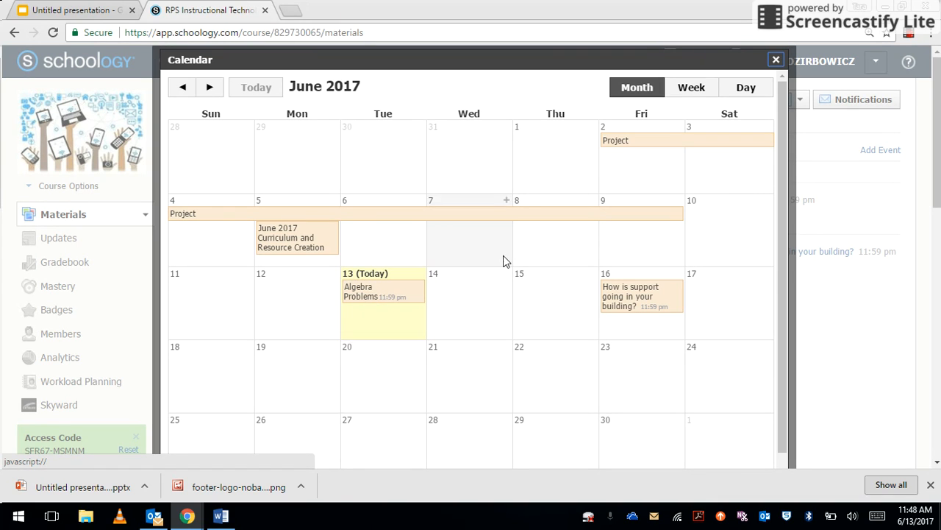
pyautogui.click(776, 61)
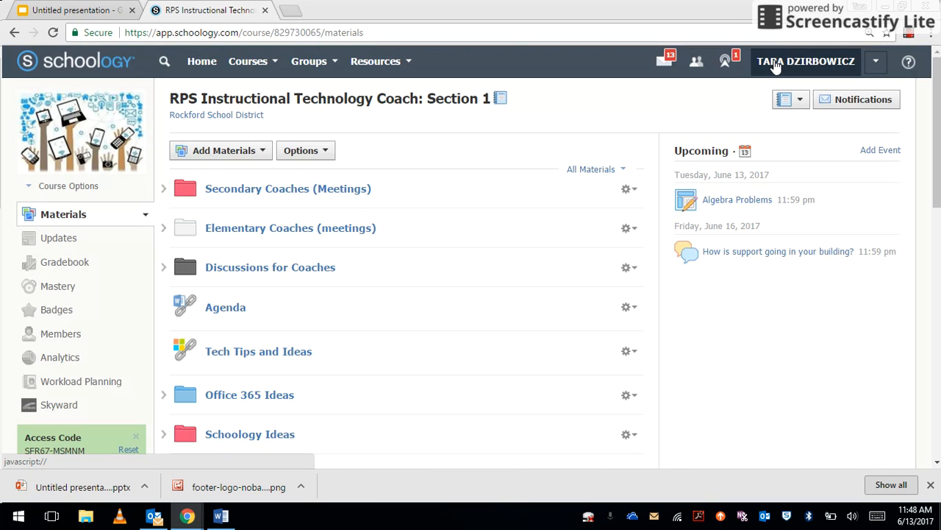